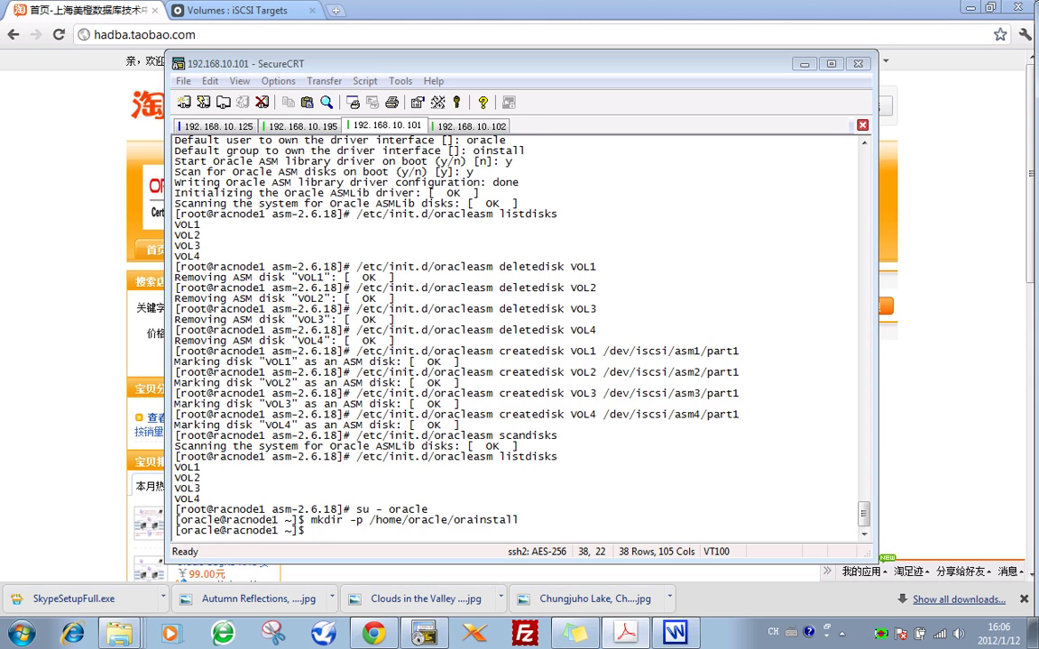
Change the working directory to /home/oracle/orainstall in the racnode1 terminal session
right_click(541, 170)
click(577, 198)
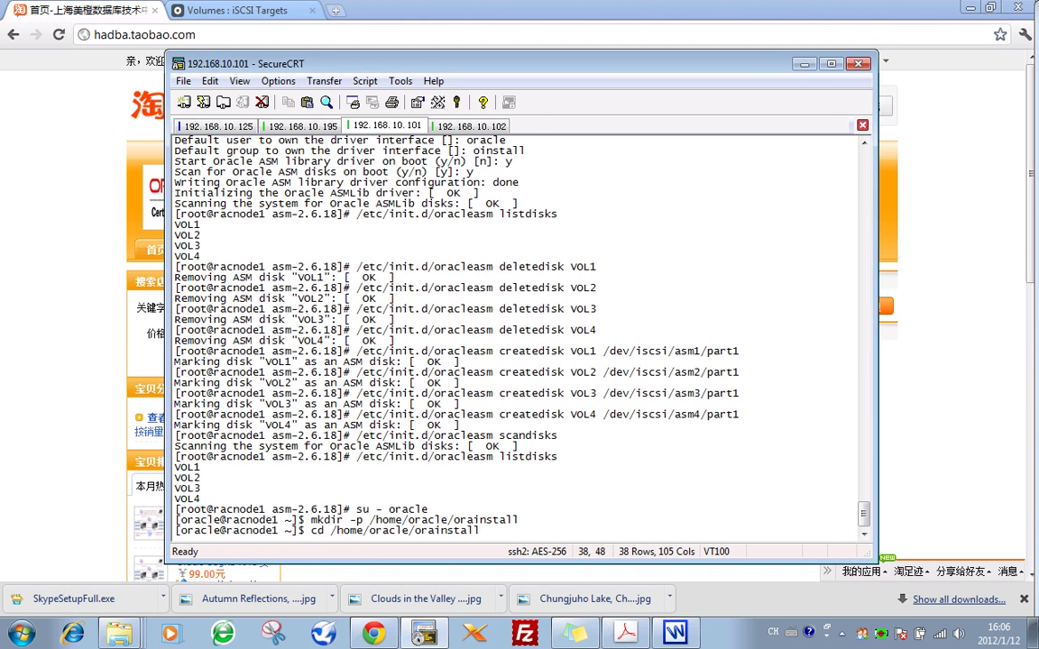
key(Return)
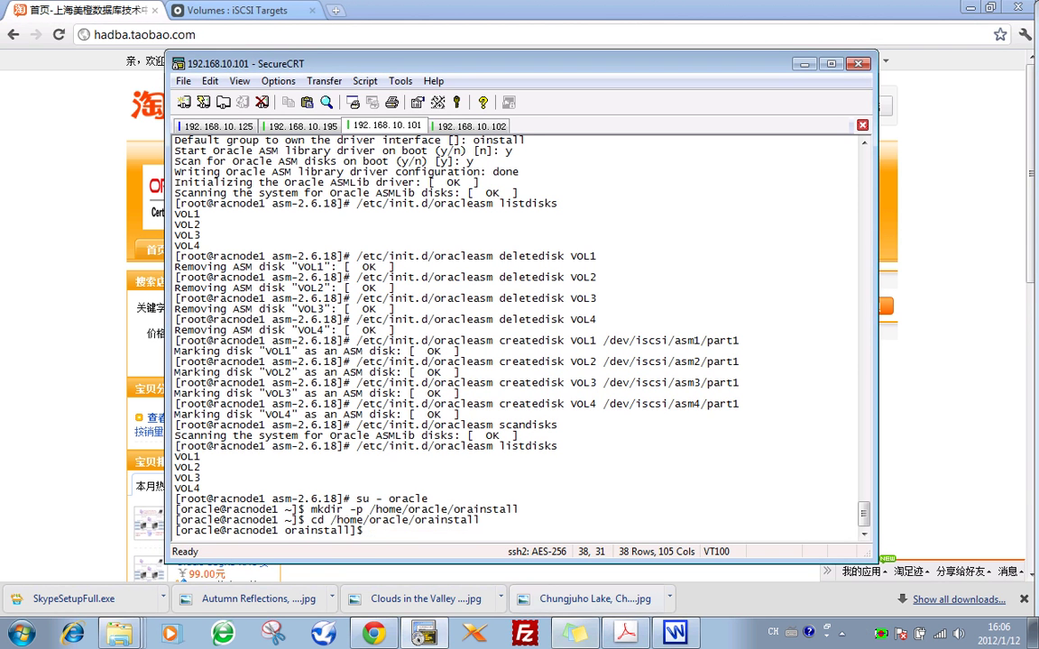
Switch to FileZilla, open the local folder F:\Oracle_software\Oracle 10gR2 and enlarge its file list
click(525, 633)
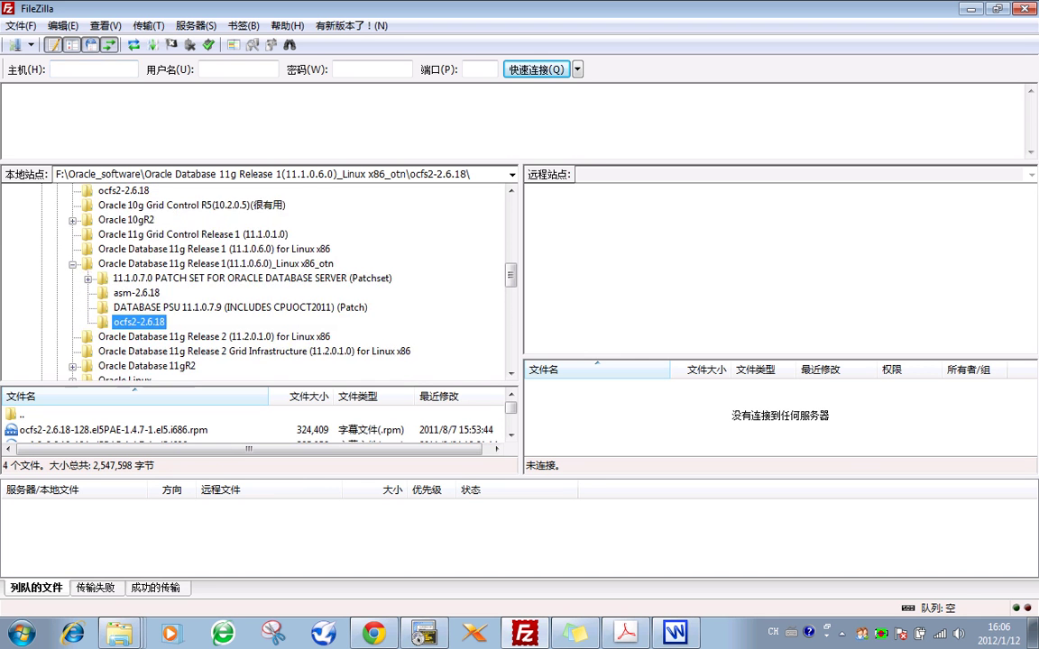
double_click(127, 307)
scroll(126, 308, down, 1)
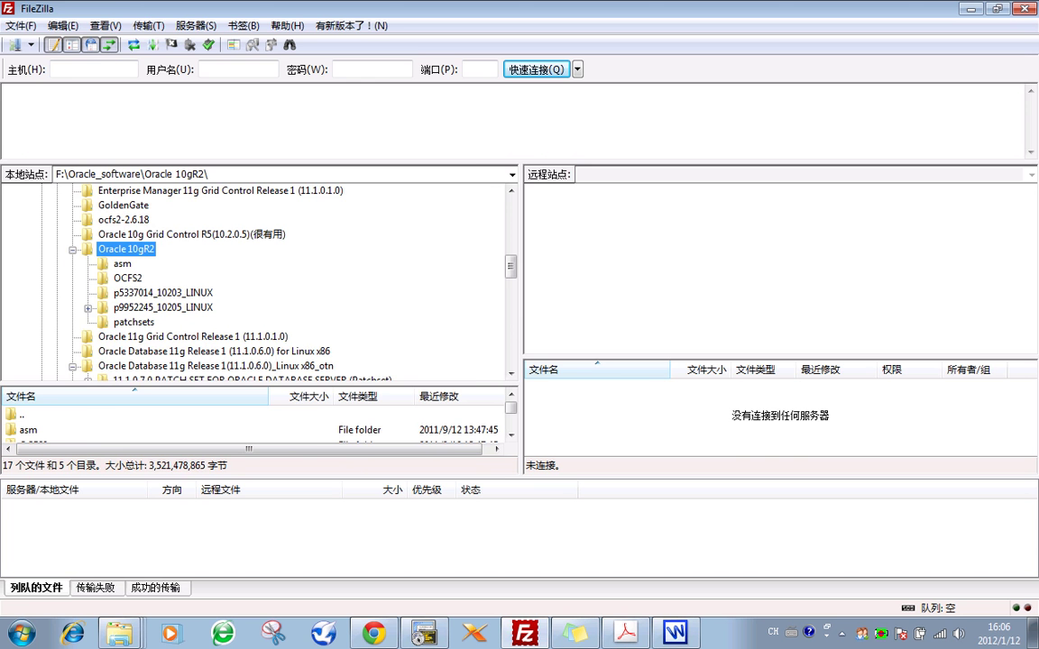
drag(225, 384, 226, 283)
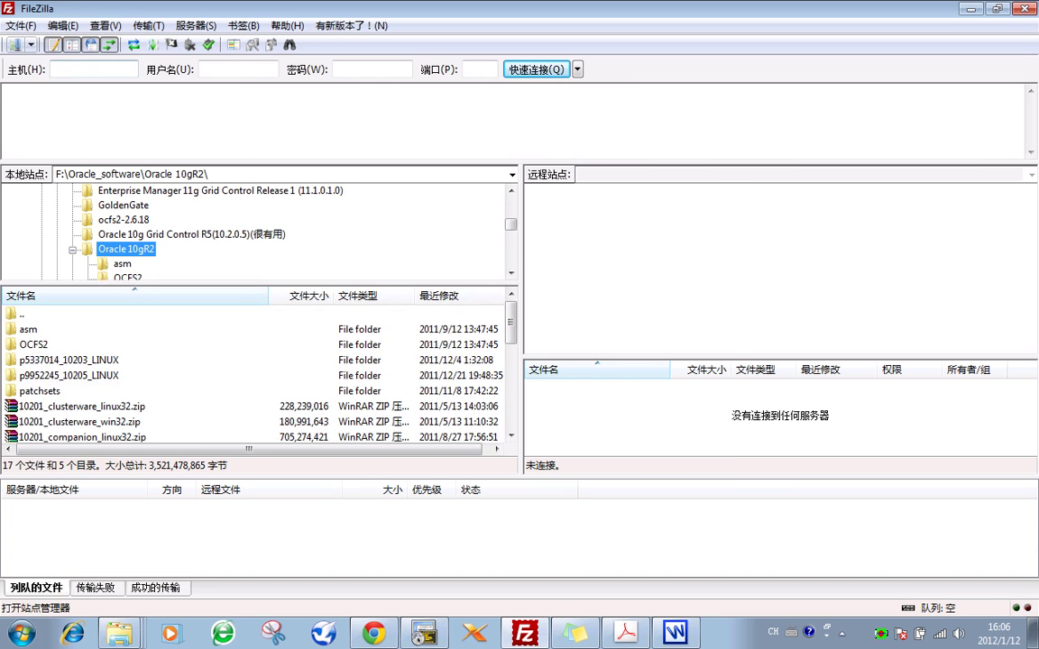
Connect to the saved racnode1 site from the site manager
click(21, 26)
click(56, 45)
key(ctrl+s)
click(372, 205)
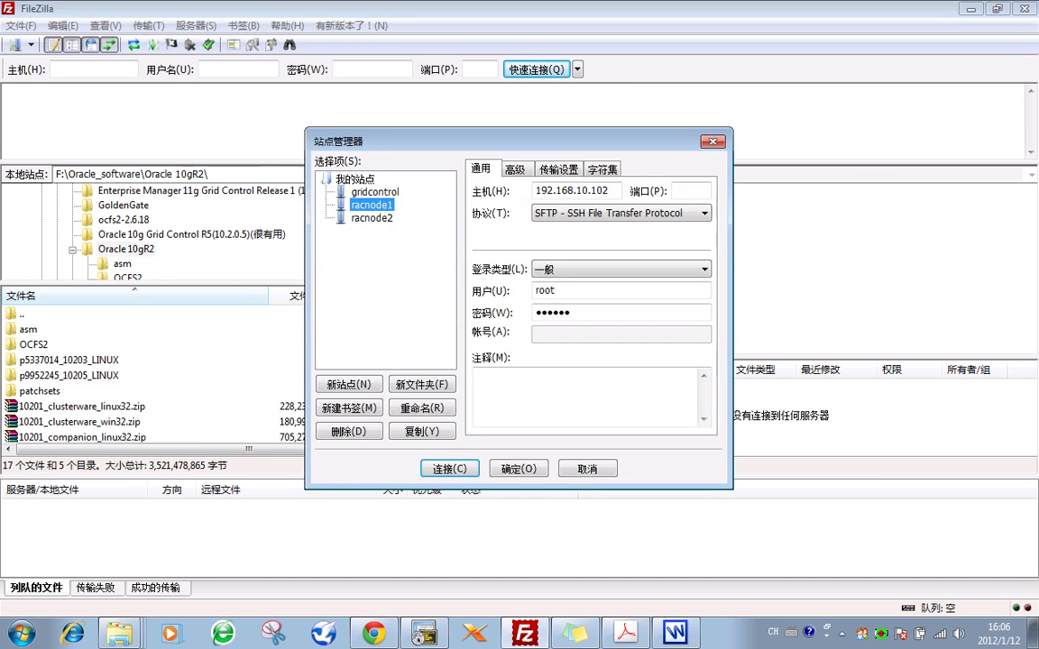
click(372, 217)
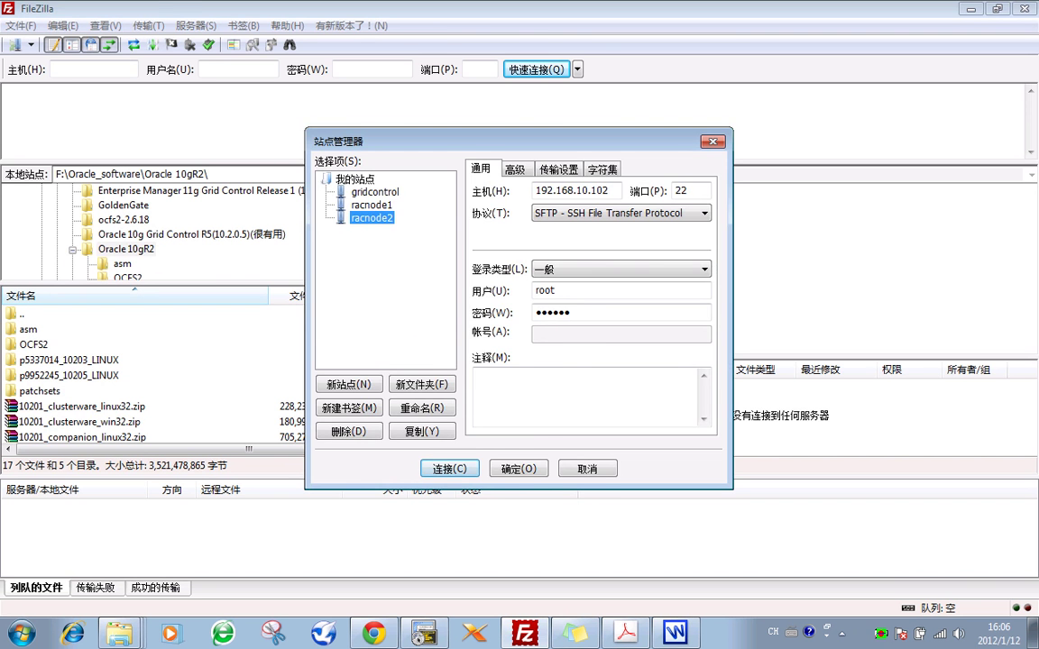
click(371, 205)
key(Return)
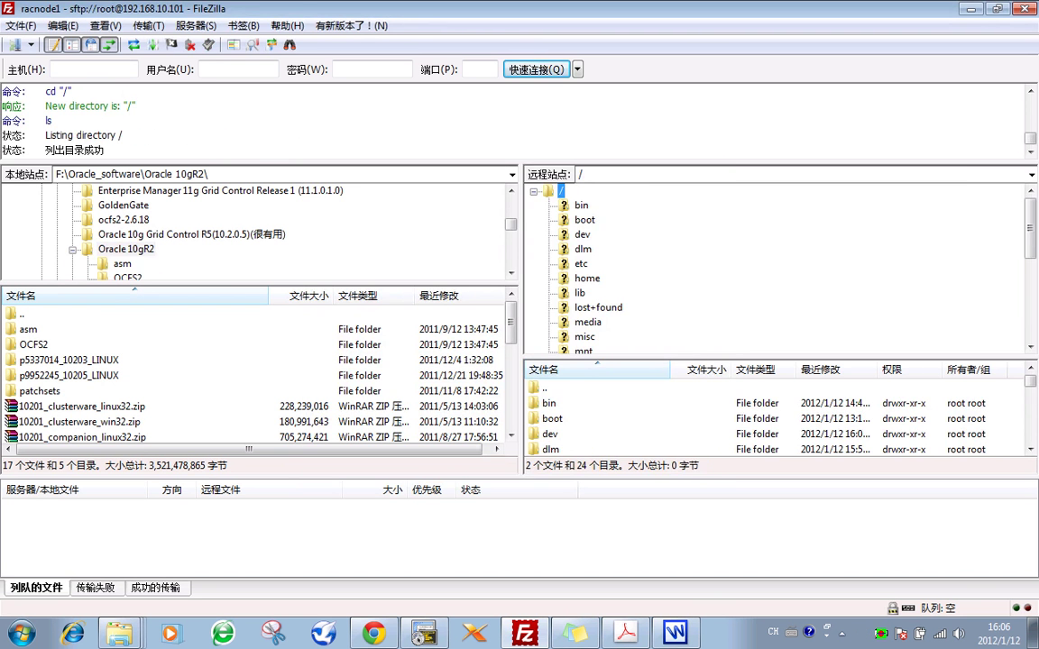
Open the remote folder /home/oracle/orainstall and enlarge its file list
double_click(587, 278)
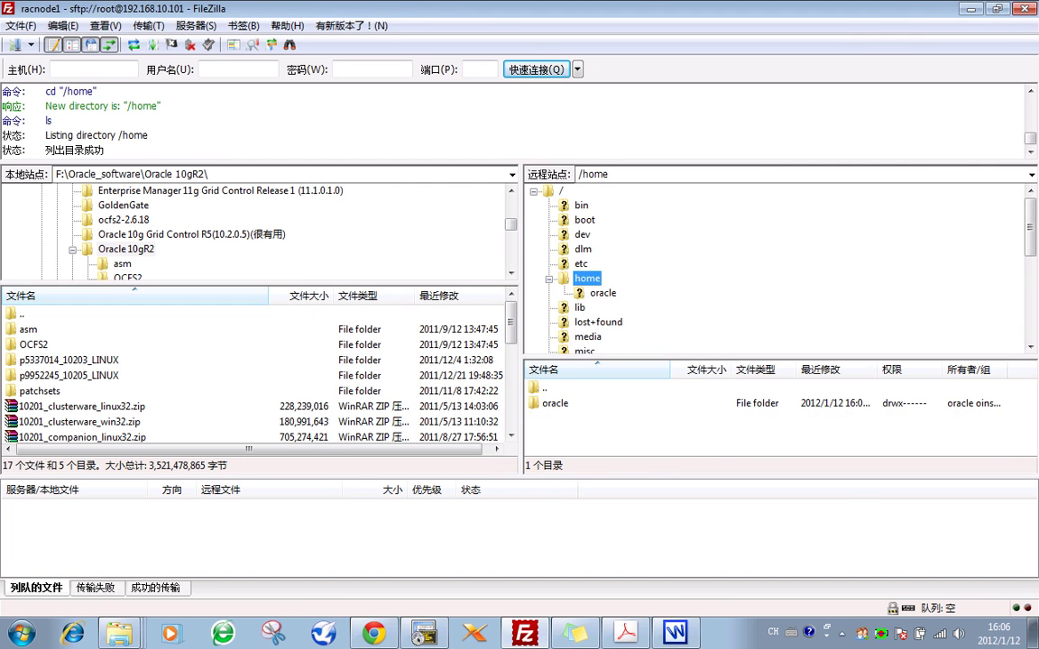
double_click(602, 293)
click(624, 337)
scroll(624, 336, down, 3)
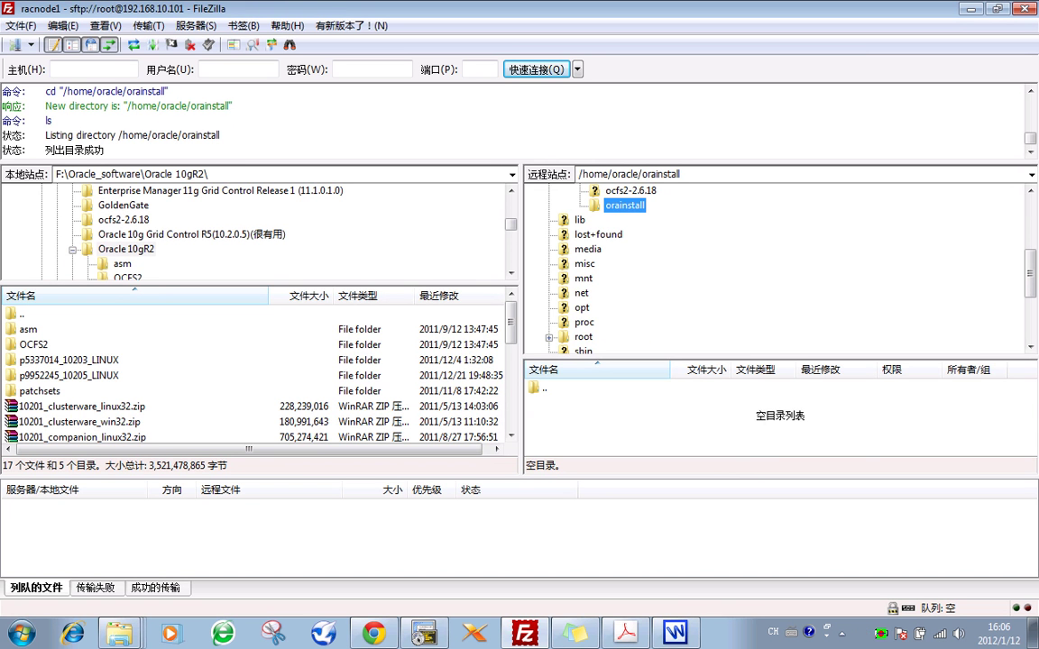
drag(667, 357, 667, 305)
drag(203, 284, 203, 283)
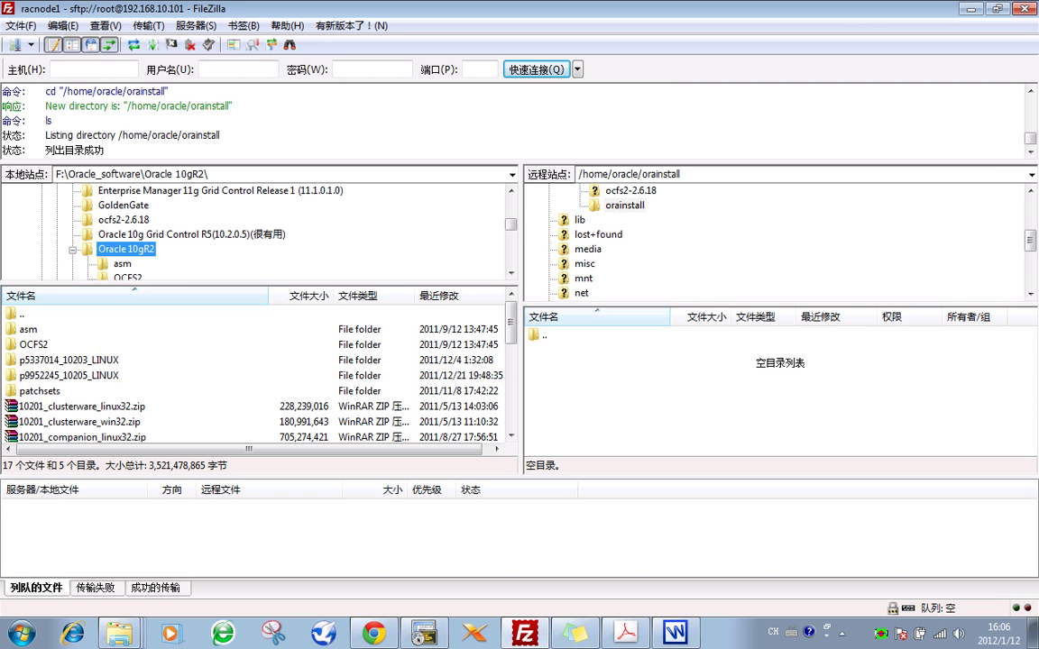
Upload 10201_clusterware_linux32.zip from the local Oracle 10gR2 folder to the remote orainstall folder
click(82, 407)
scroll(82, 407, down, 2)
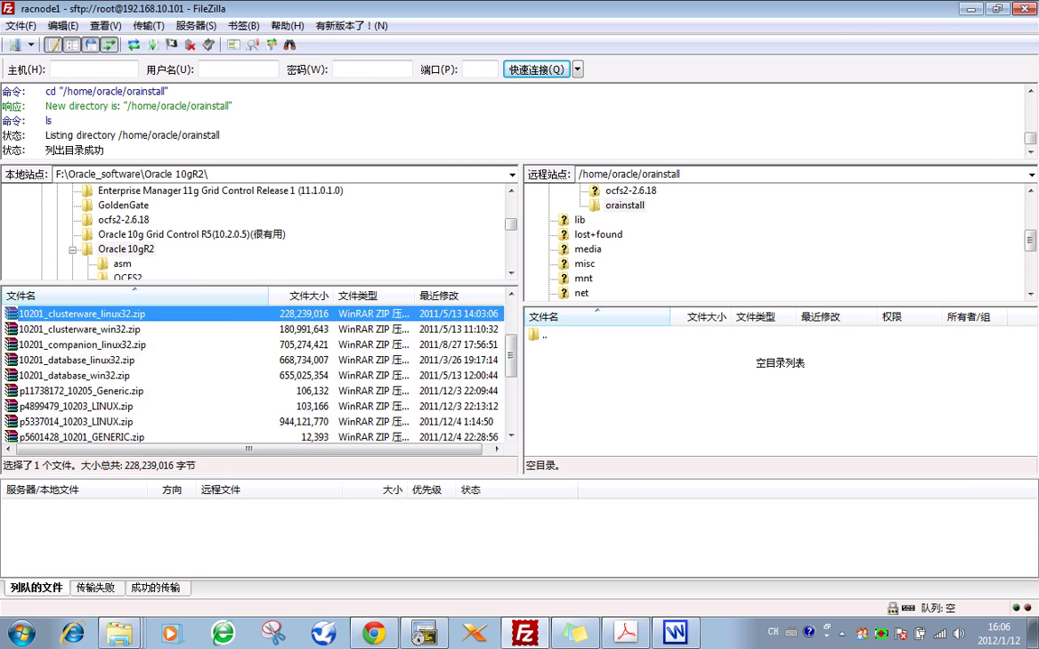
right_click(146, 314)
click(180, 325)
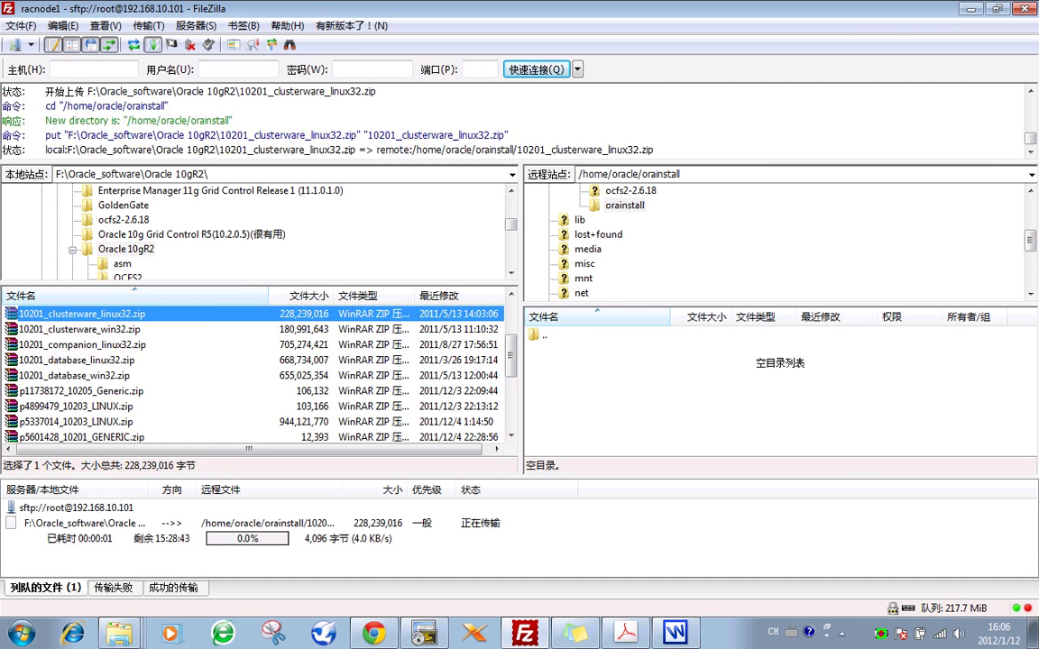
Upload 10201_companion_linux32.zip and 10201_database_linux32.zip to the remote orainstall folder
click(86, 344)
right_click(87, 344)
click(126, 355)
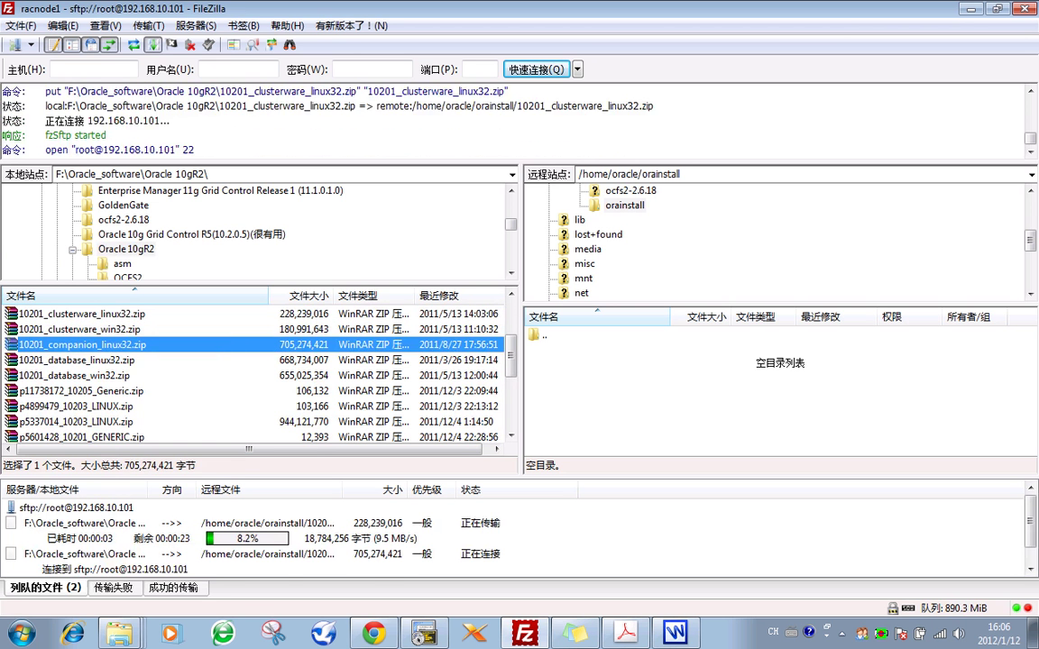
click(88, 360)
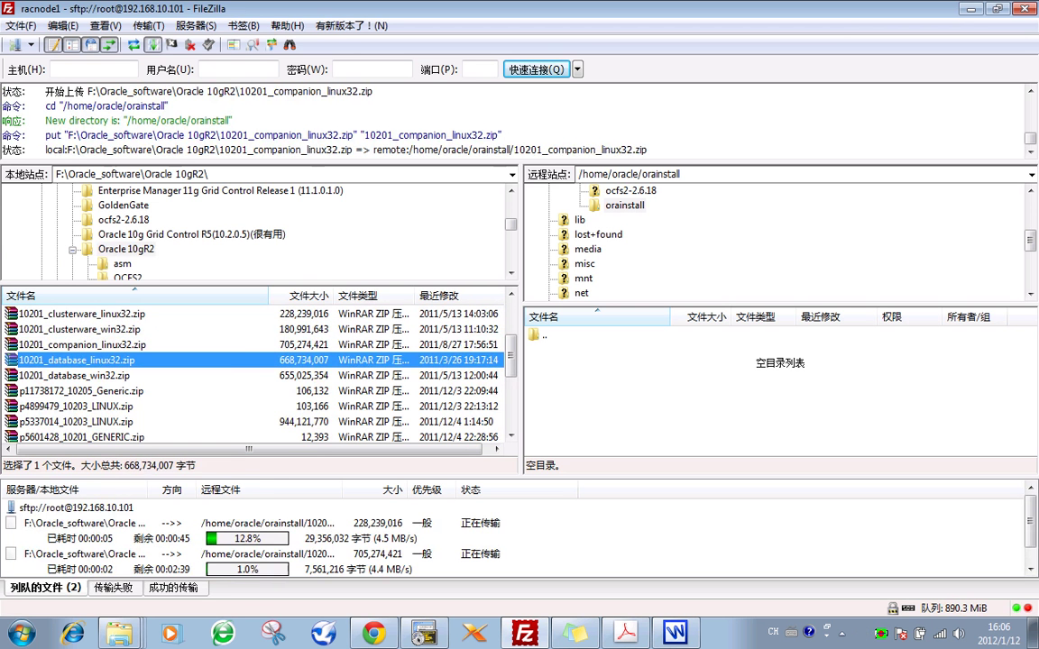
right_click(89, 361)
click(127, 370)
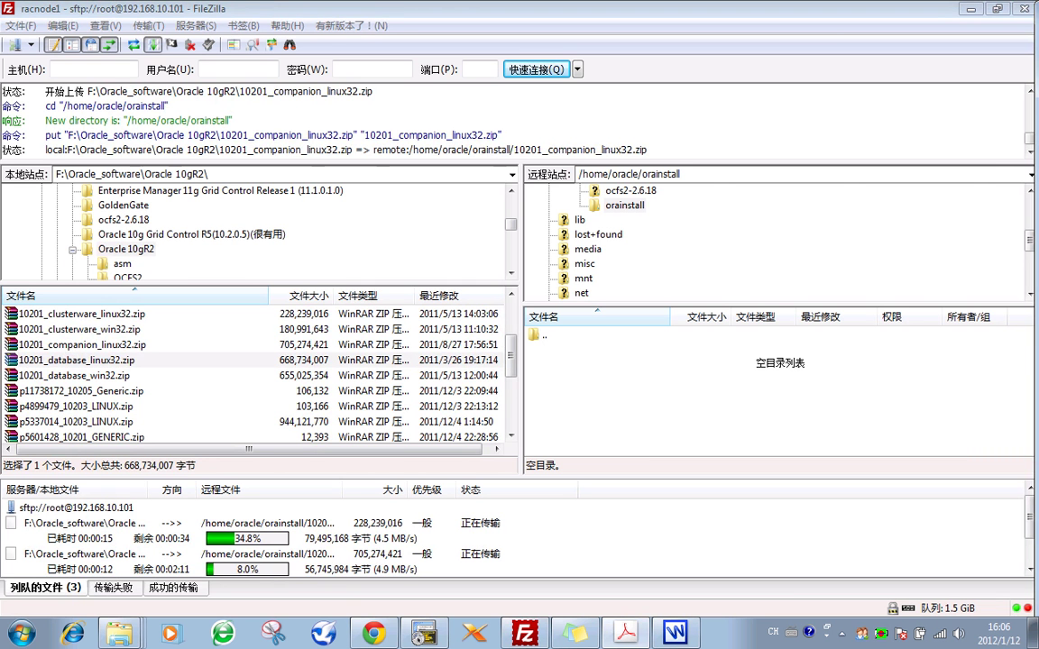
Upload the patch set p5337014_10203_LINUX.zip to the remote orainstall folder and enlarge the transfer queue
drag(511, 357, 511, 382)
scroll(257, 374, down, 2)
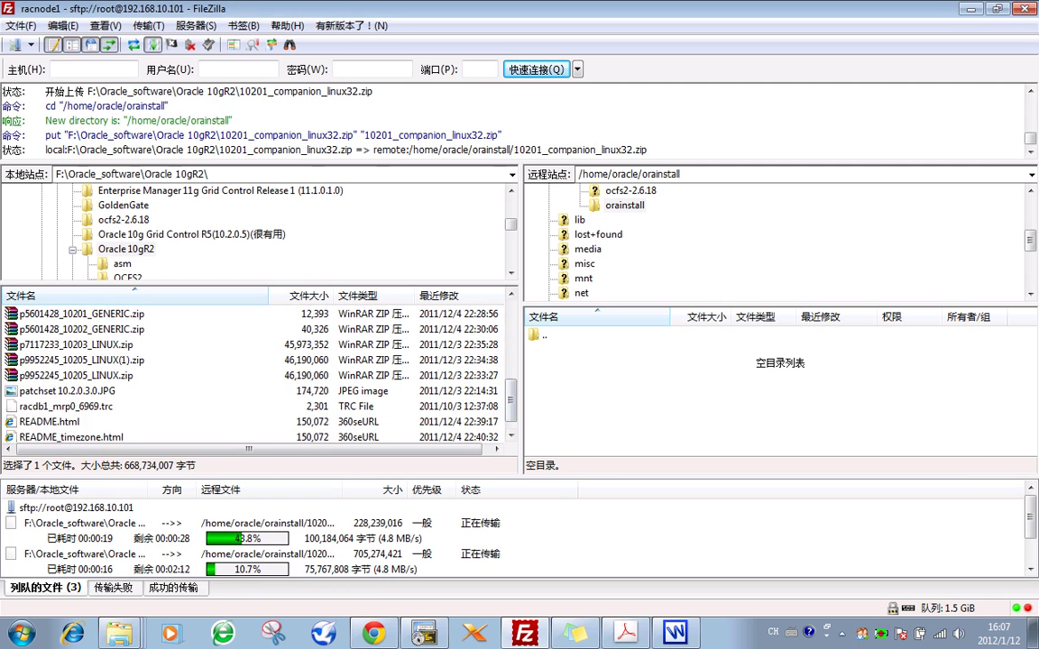
click(99, 359)
scroll(100, 360, up, 1)
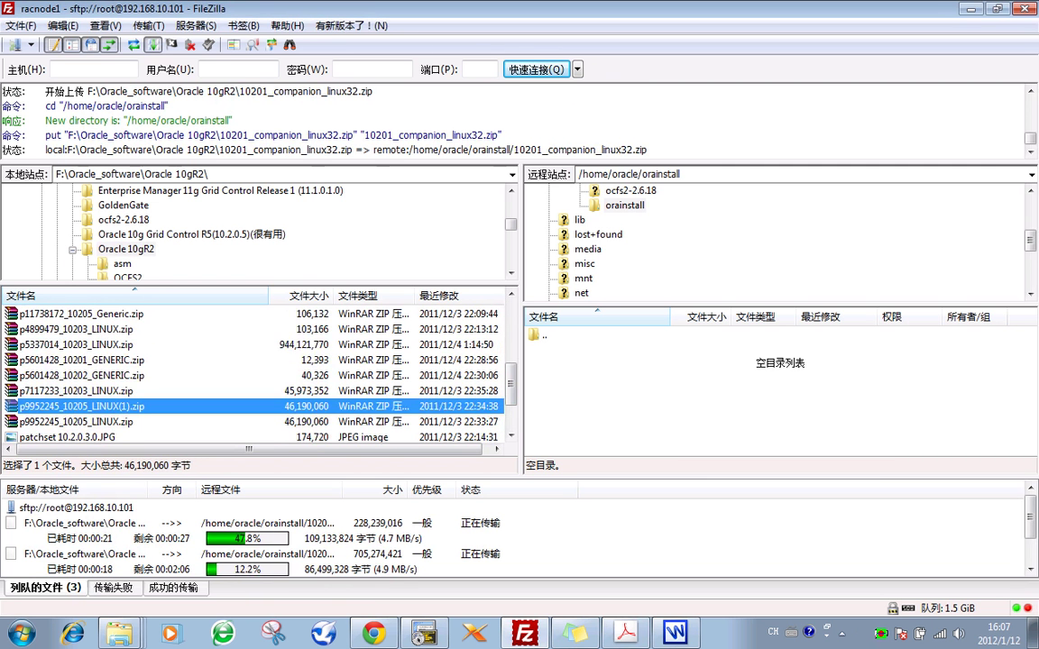
click(99, 344)
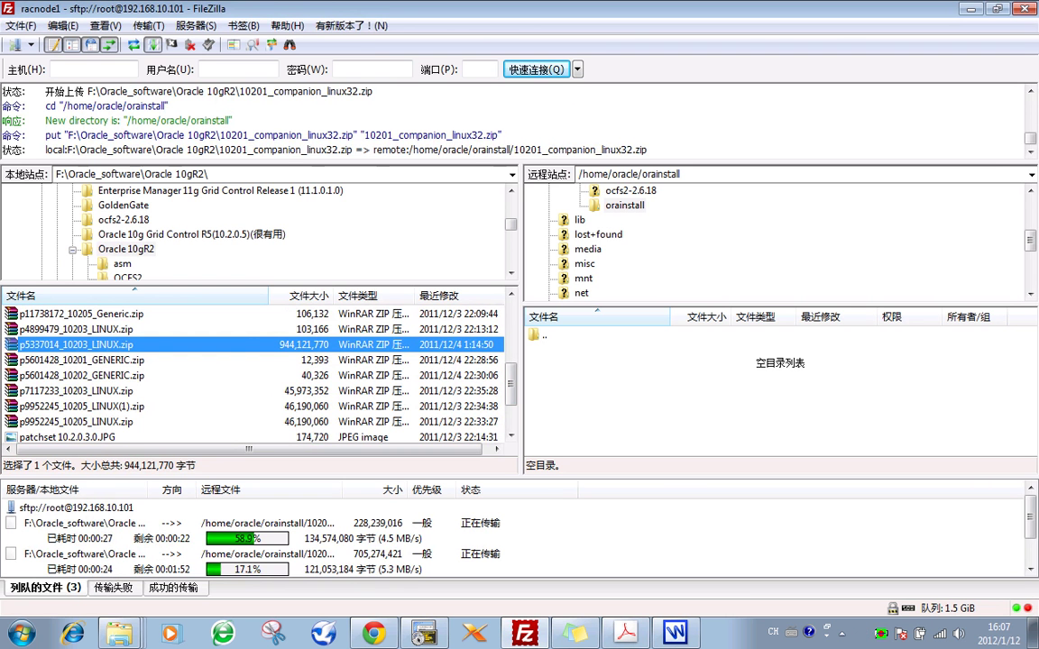
right_click(86, 345)
click(124, 355)
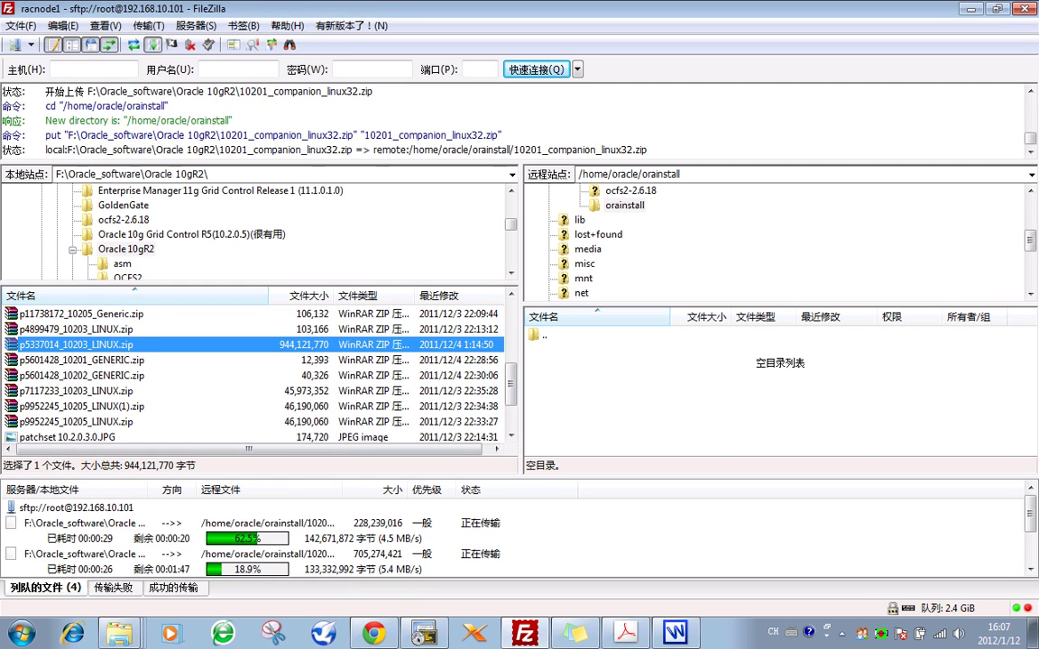
drag(270, 477, 271, 363)
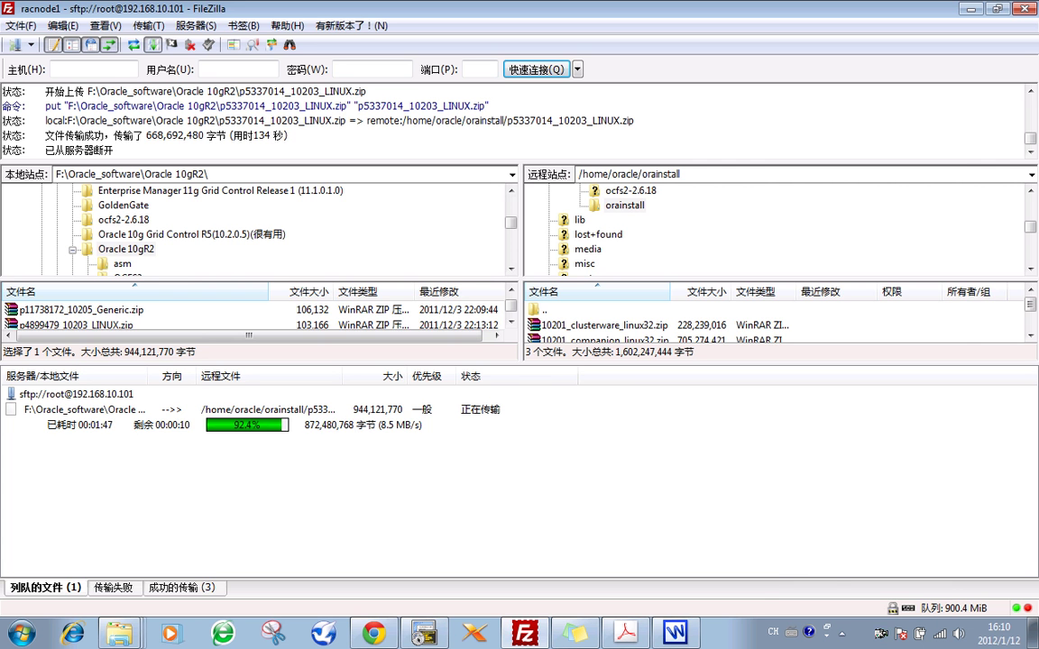
mouse_move(862, 634)
click(863, 565)
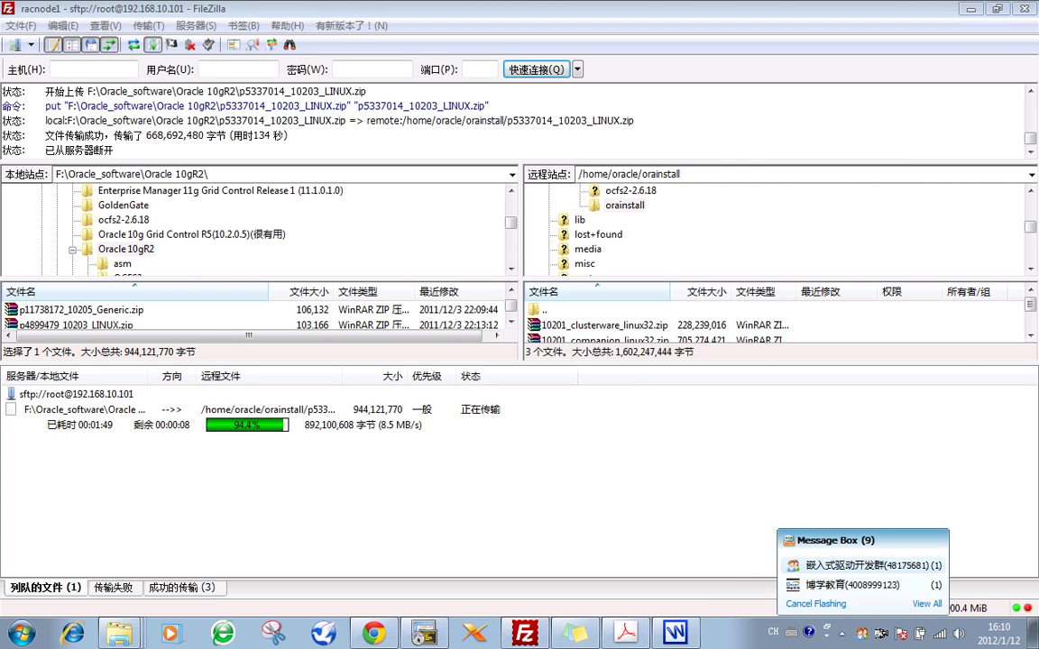
key(Escape)
key(Escape)
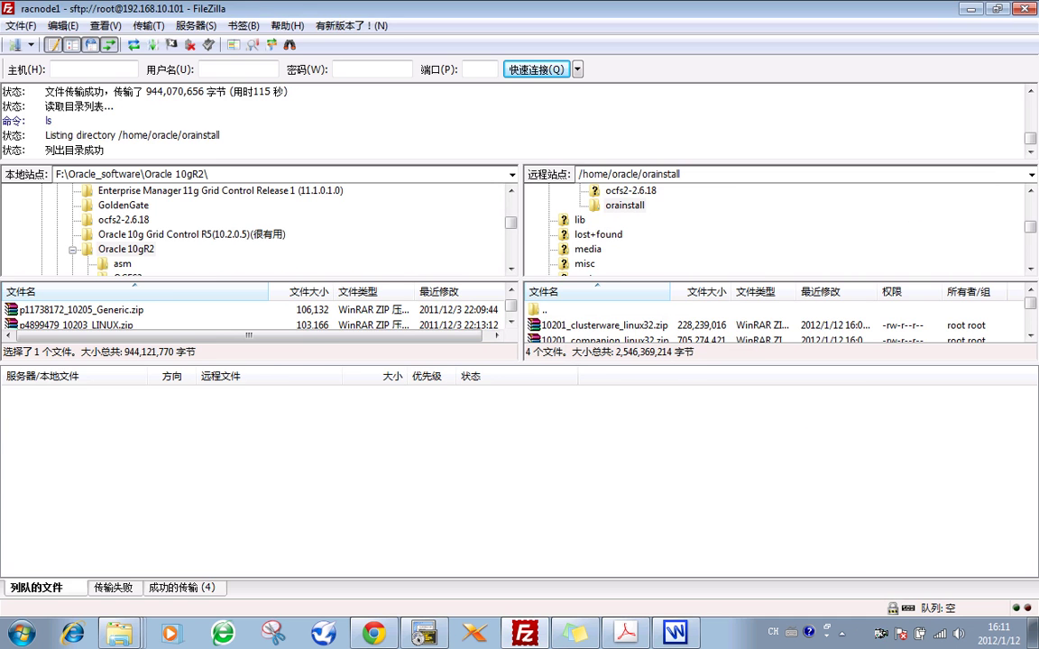
Close FileZilla and unzip 10201_clusterware_linux32.zip in the racnode1 session of SecureCRT
key(alt+F4)
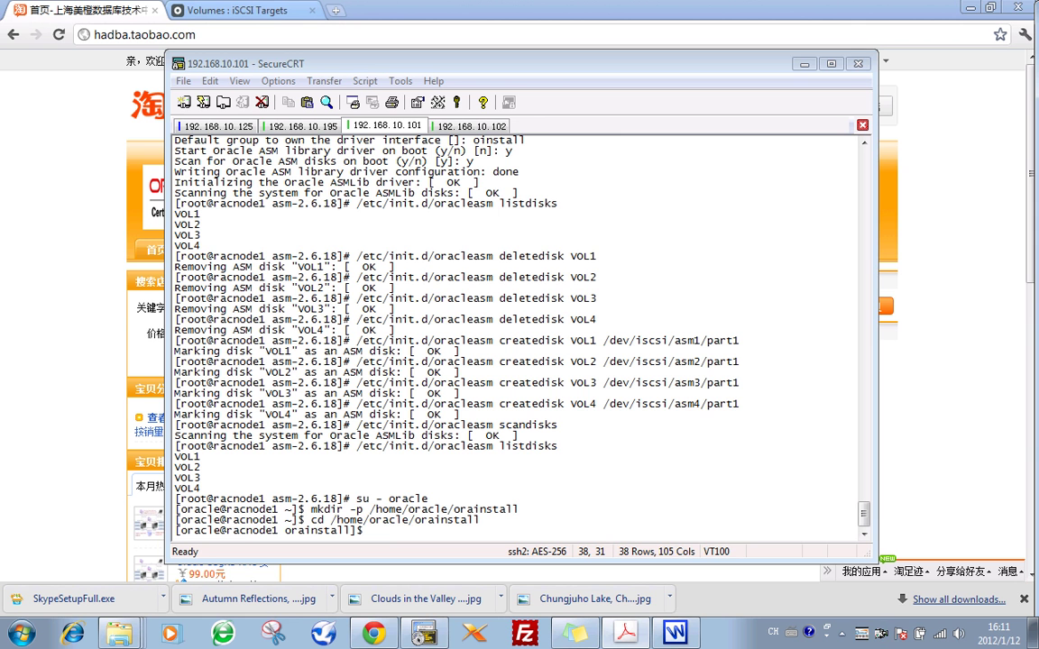
right_click(484, 348)
click(514, 375)
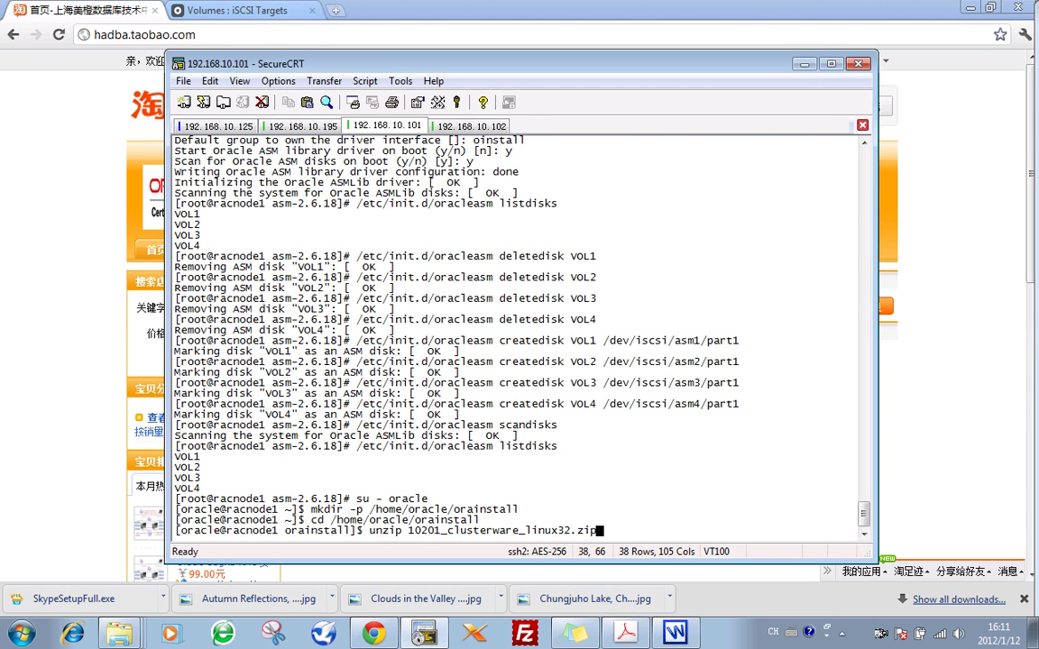
key(Return)
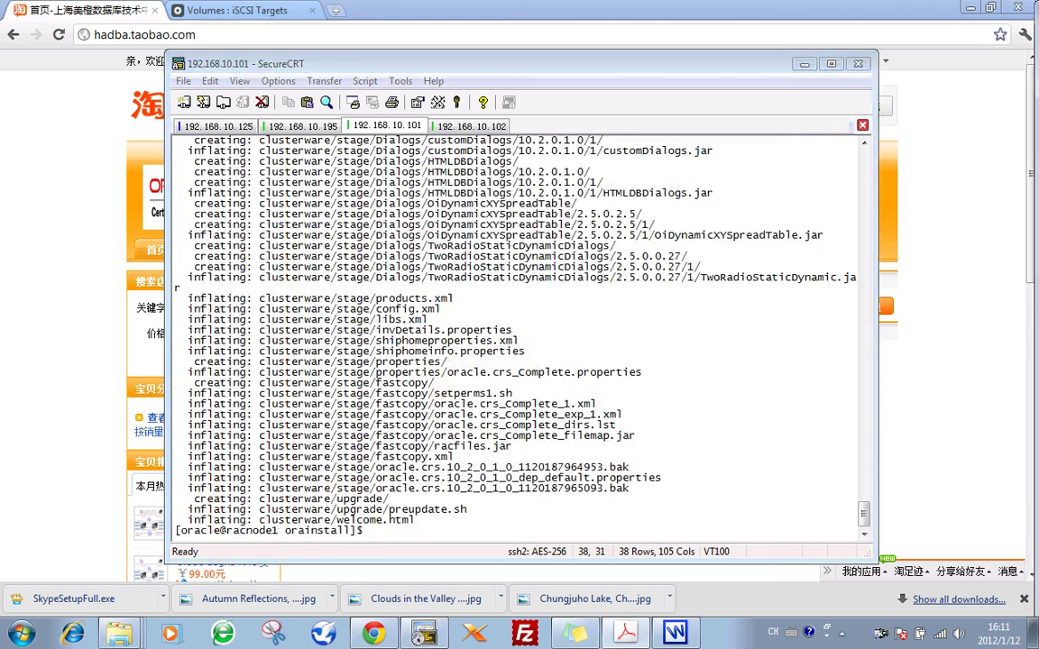
Unzip 10201_database_linux32.zip in the orainstall directory and shift the terminal window slightly
right_click(528, 211)
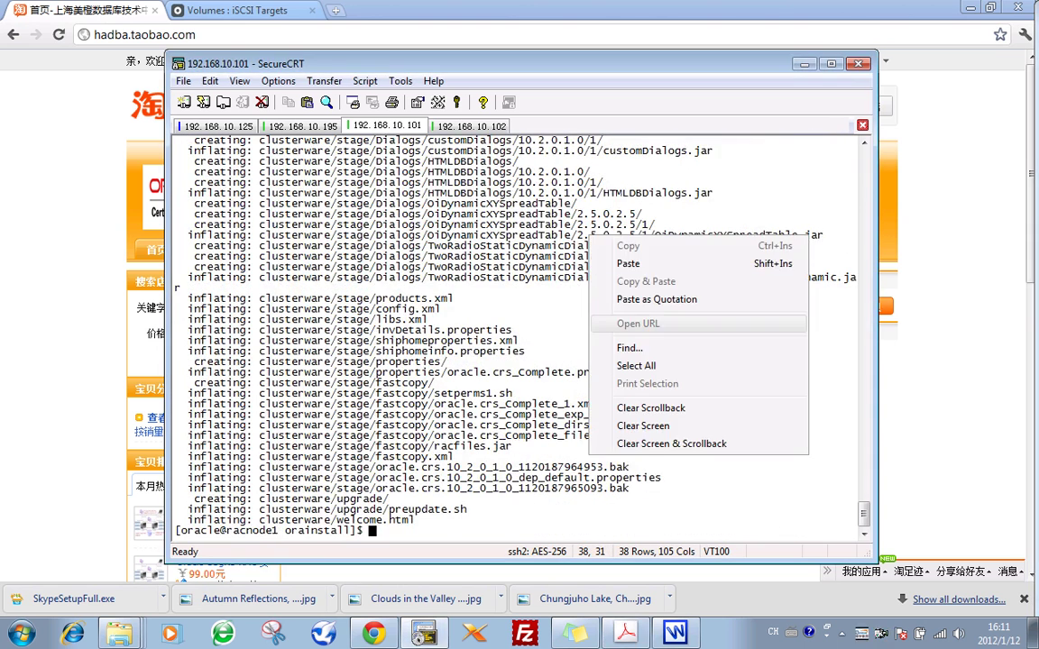
click(559, 239)
key(Return)
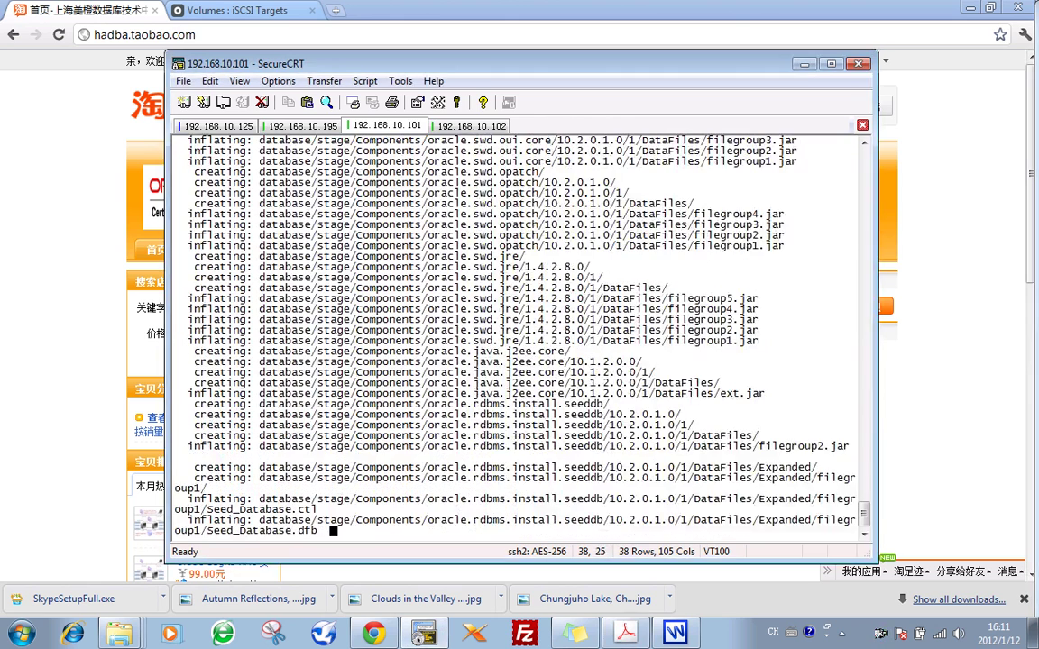
drag(523, 64, 497, 68)
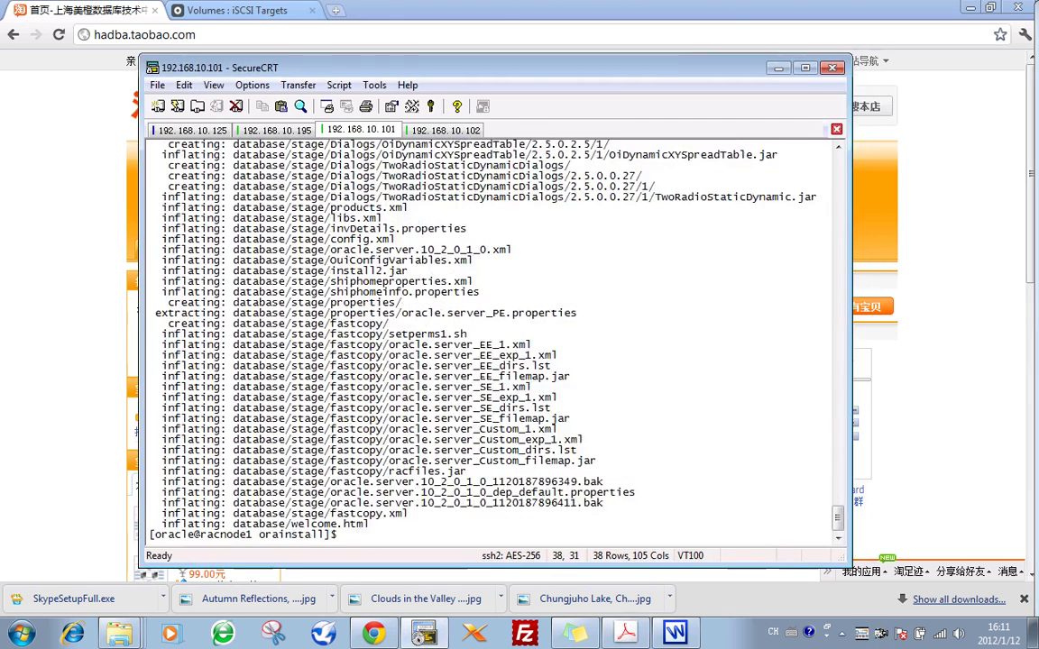
Unzip 10201_companion_linux32.zip in the orainstall directory
right_click(402, 200)
click(424, 227)
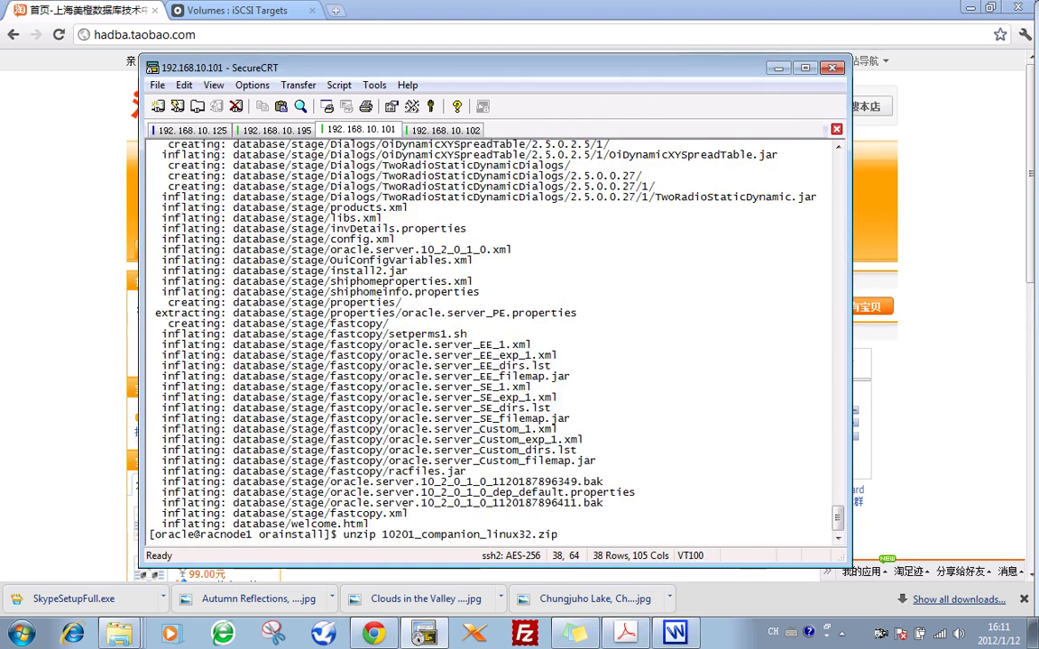
key(Return)
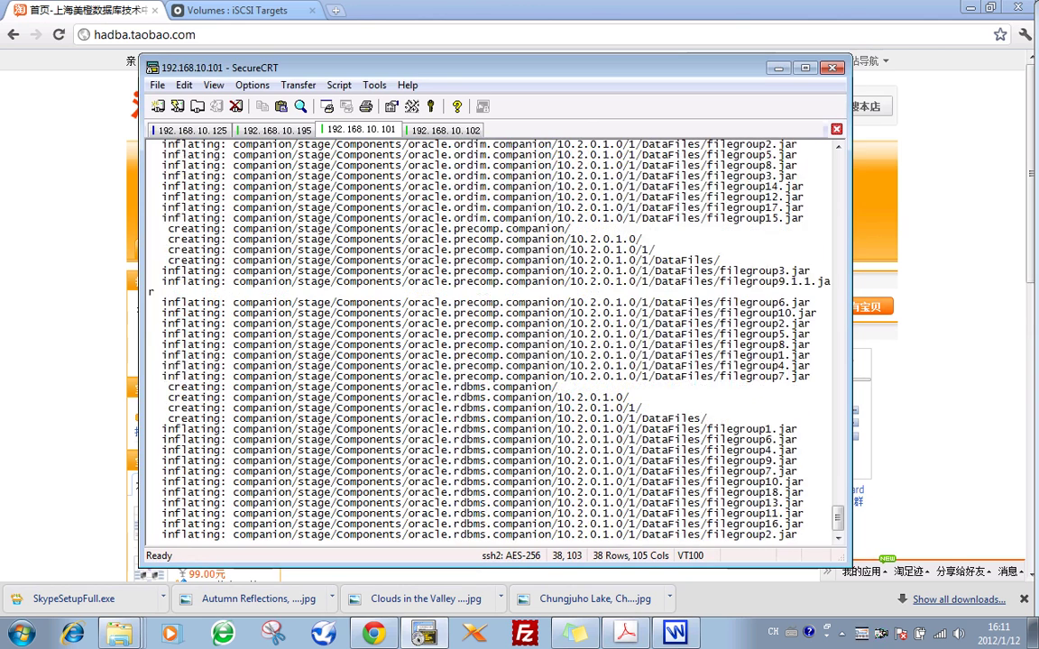
mouse_move(861, 634)
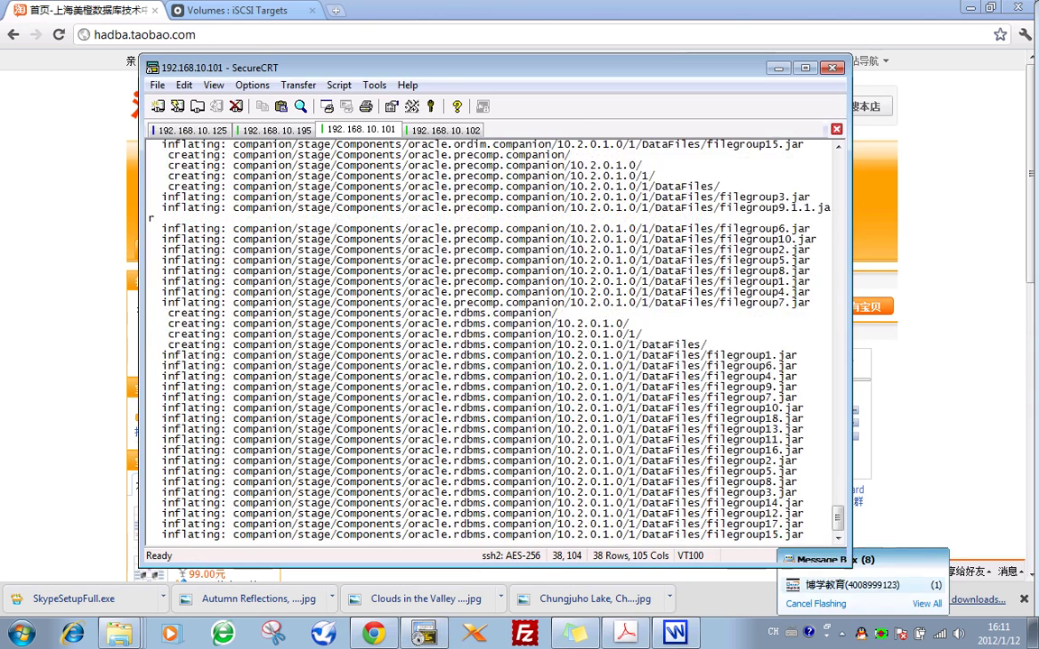
click(860, 580)
drag(577, 119, 1037, 129)
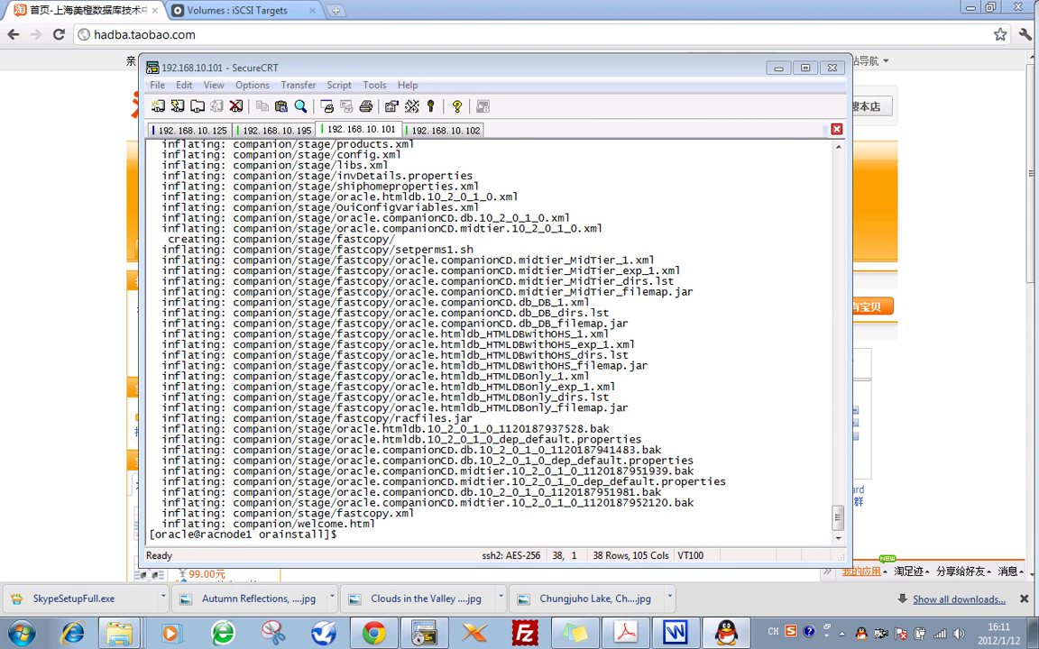
key(Escape)
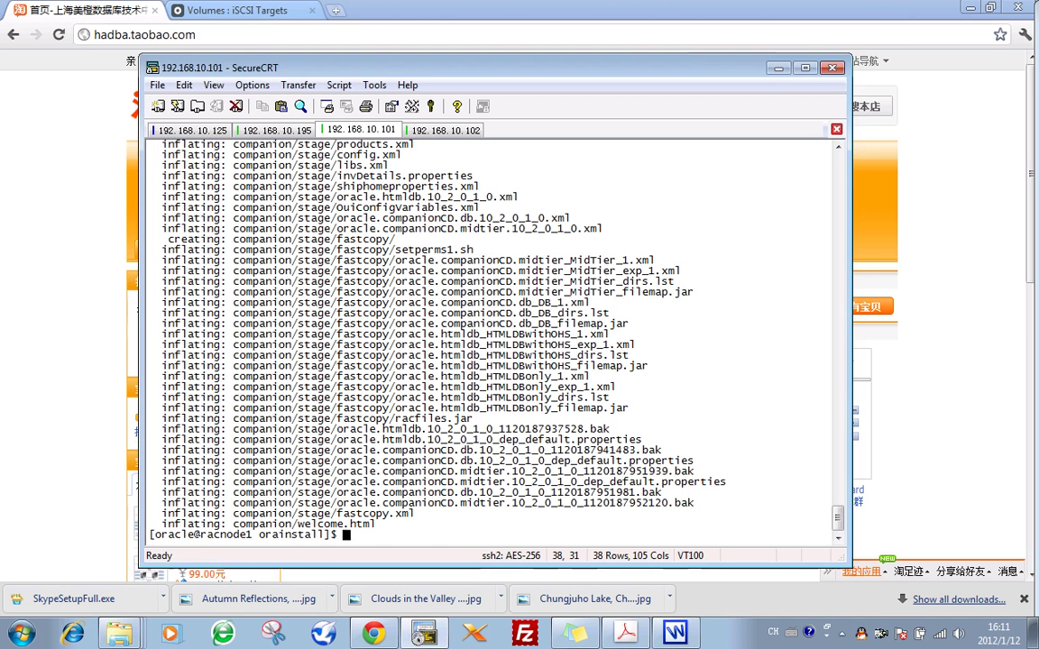
Unzip the patch set p5337014_10203_LINUX.zip in the orainstall directory
right_click(538, 257)
click(568, 284)
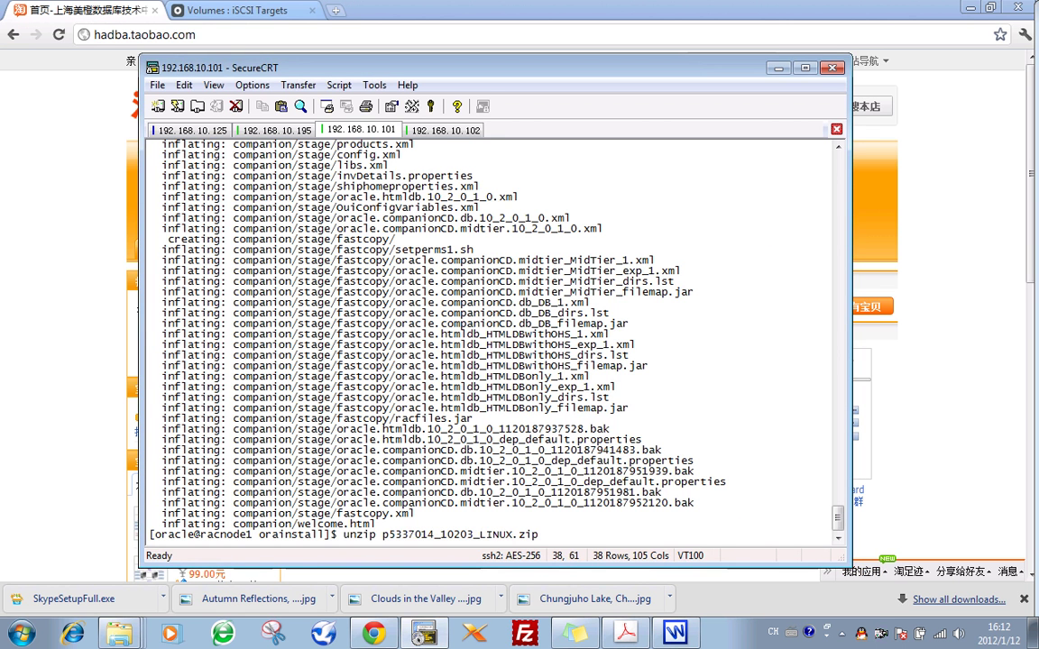
key(Return)
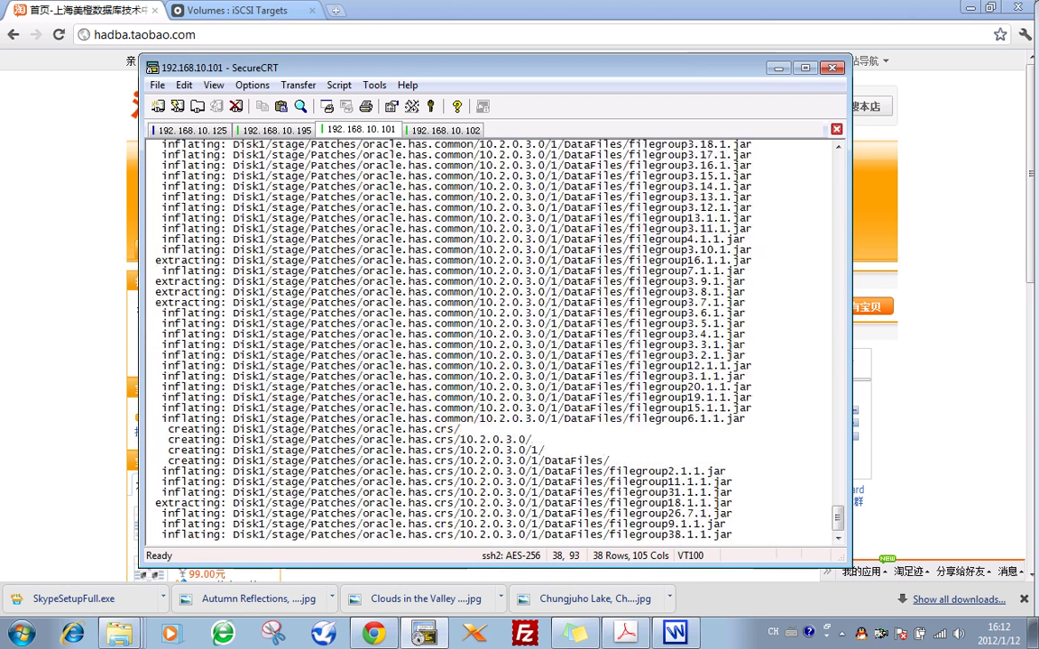